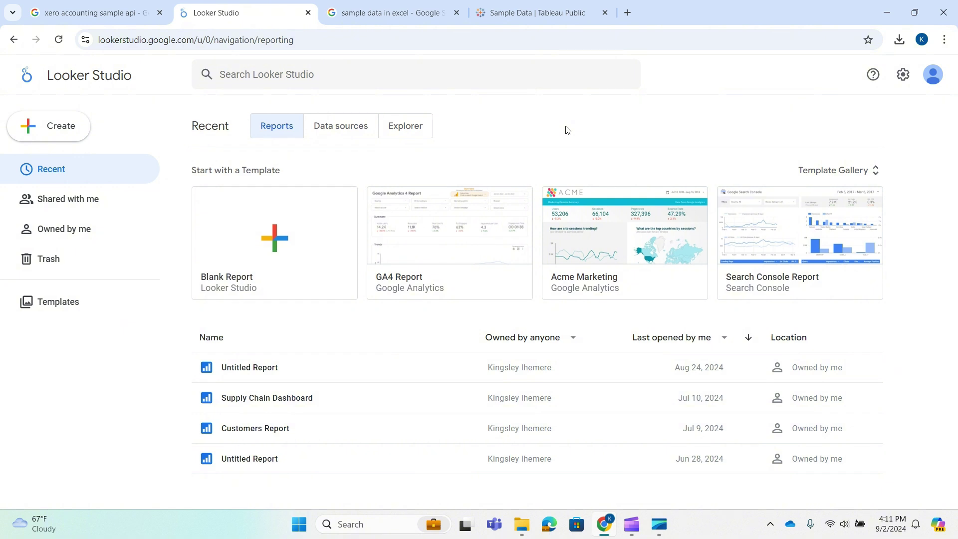
- Start a new data source and choose the Microsoft Excel connector from the Google connectors
{"action": "left_click", "coordinate": [66, 129]}
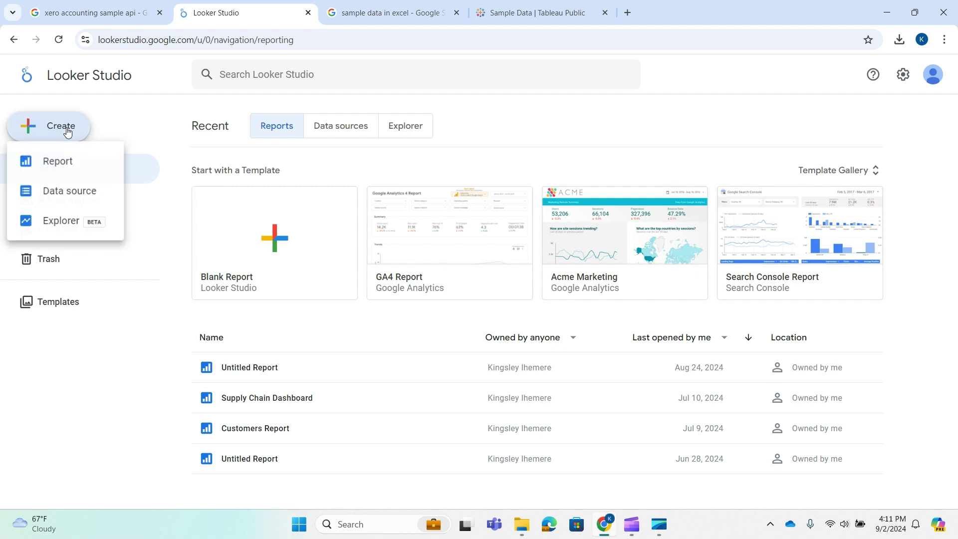
{"action": "left_click", "coordinate": [64, 199]}
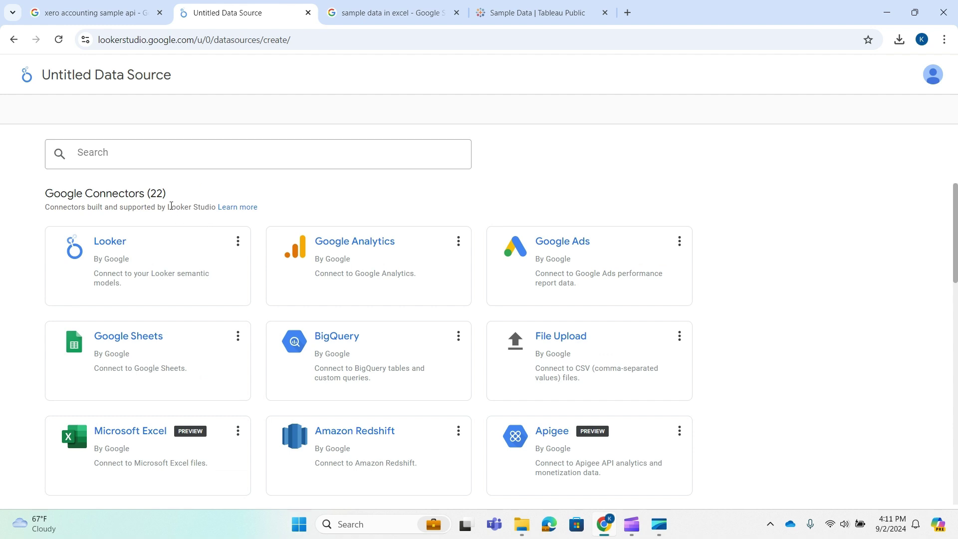
{"action": "left_click_drag", "start_coordinate": [166, 195], "coordinate": [35, 200]}
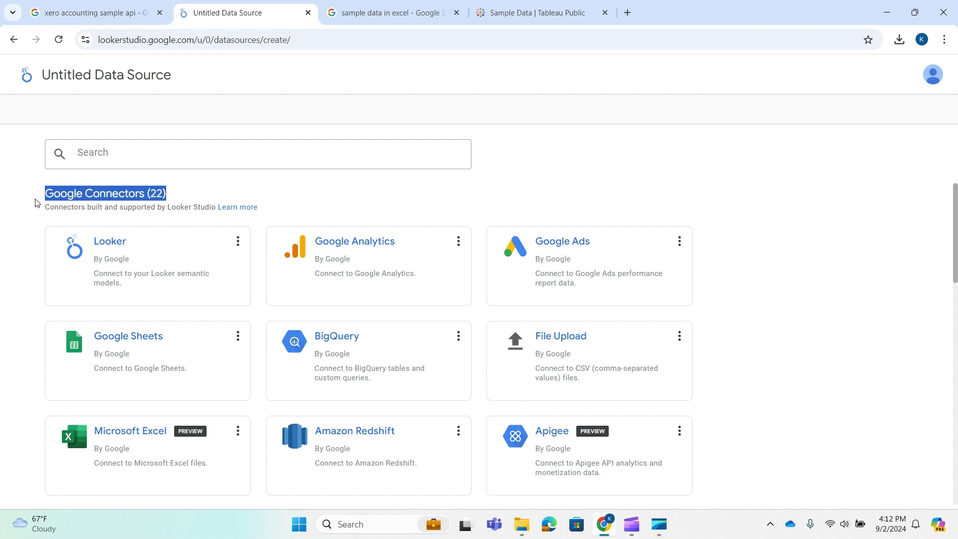
{"action": "left_click", "coordinate": [298, 201]}
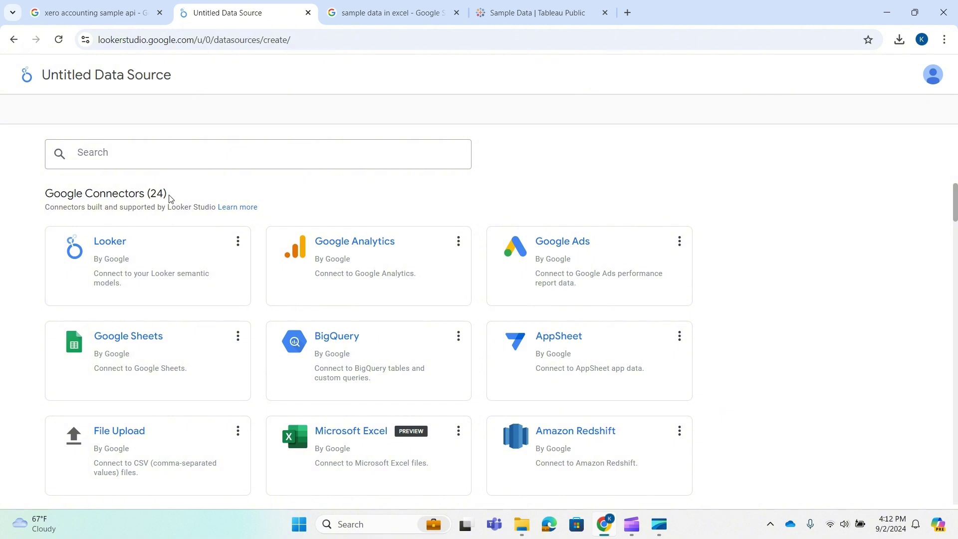
{"action": "left_click_drag", "start_coordinate": [168, 197], "coordinate": [46, 200]}
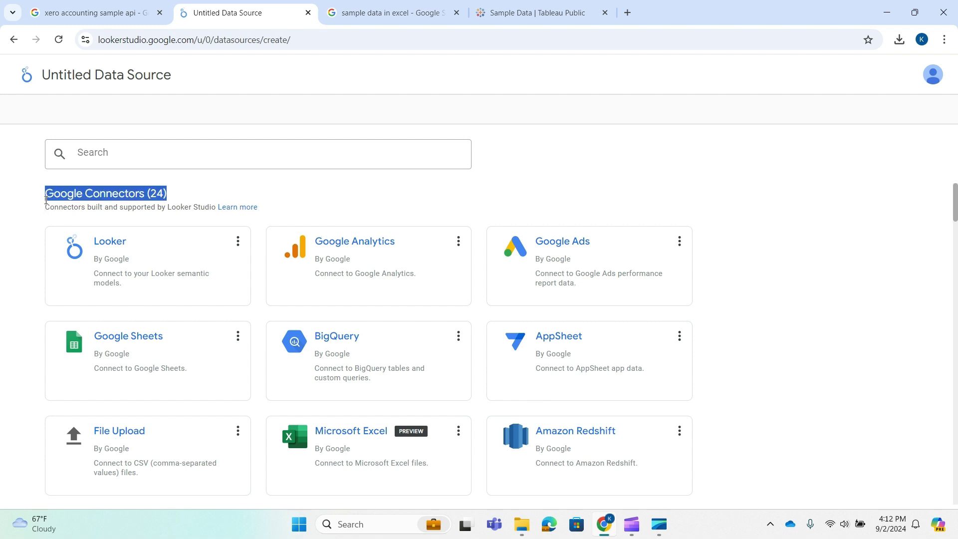
{"action": "left_click", "coordinate": [181, 193]}
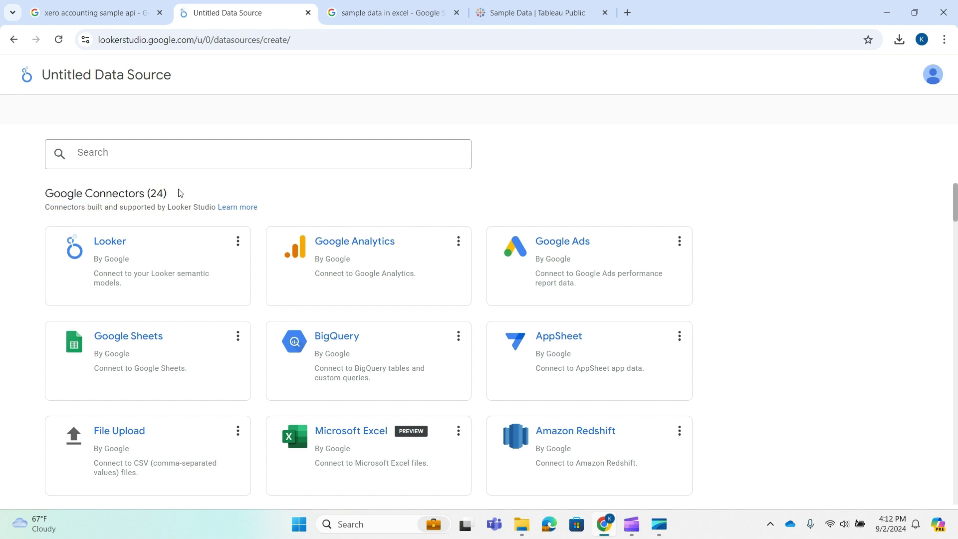
{"action": "scroll", "coordinate": [355, 244], "scroll_direction": "down", "scroll_amount": 1}
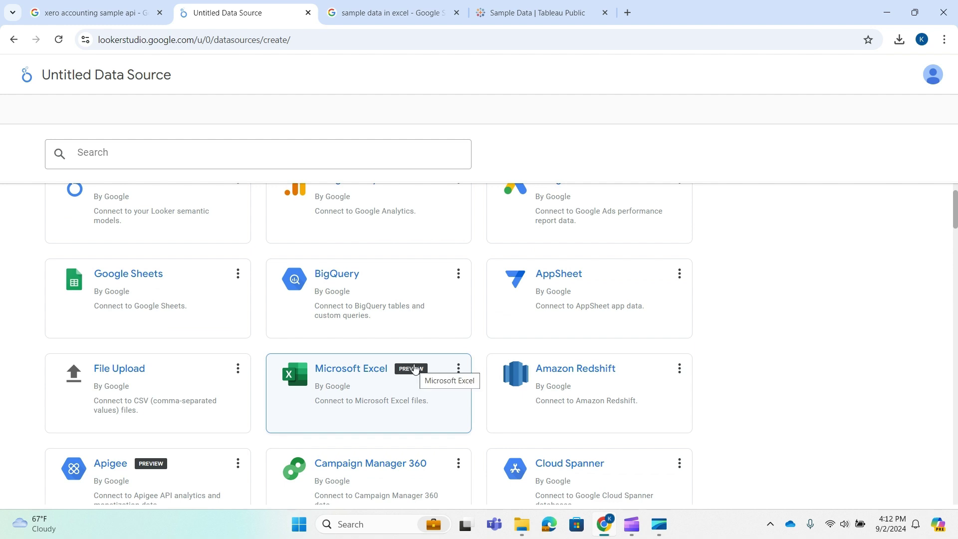
{"action": "scroll", "coordinate": [414, 370], "scroll_direction": "down", "scroll_amount": 1}
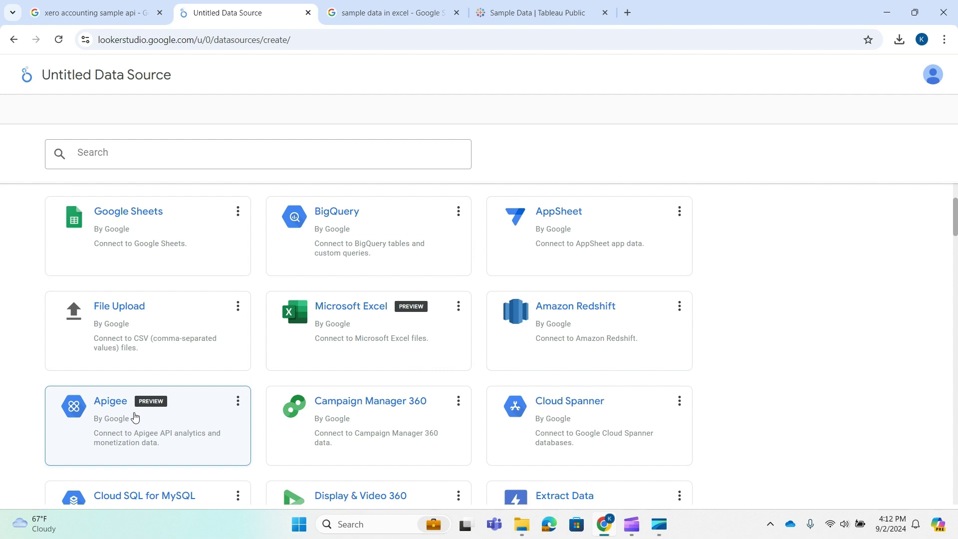
{"action": "scroll", "coordinate": [377, 340], "scroll_direction": "up", "scroll_amount": 1}
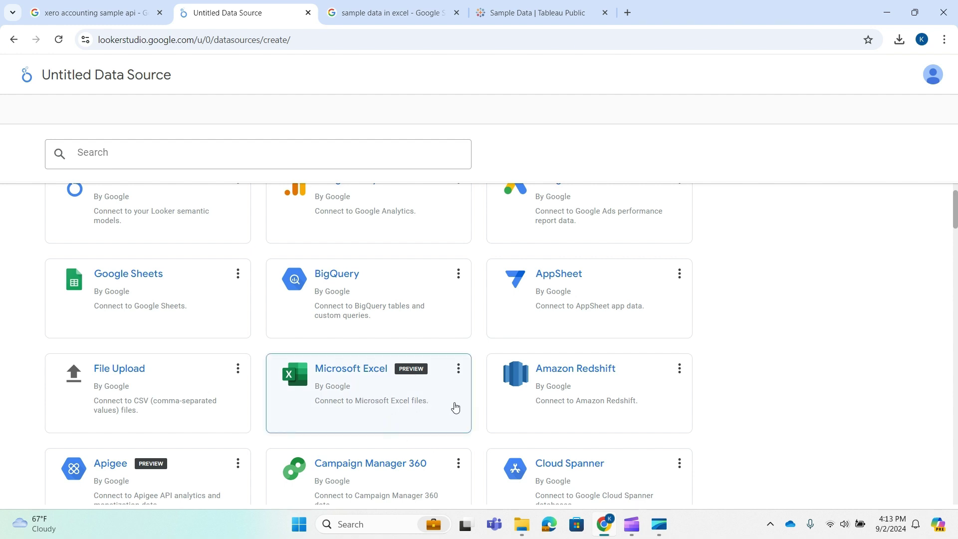
{"action": "left_click", "coordinate": [368, 400]}
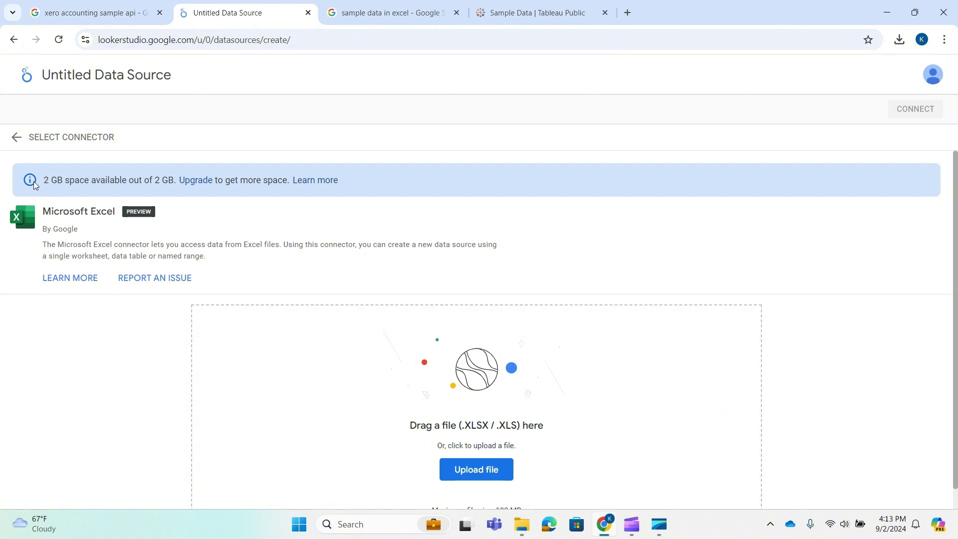
- Examine the storage space notice and the connector name on the Microsoft Excel connector page
{"action": "left_click_drag", "start_coordinate": [47, 181], "coordinate": [166, 193]}
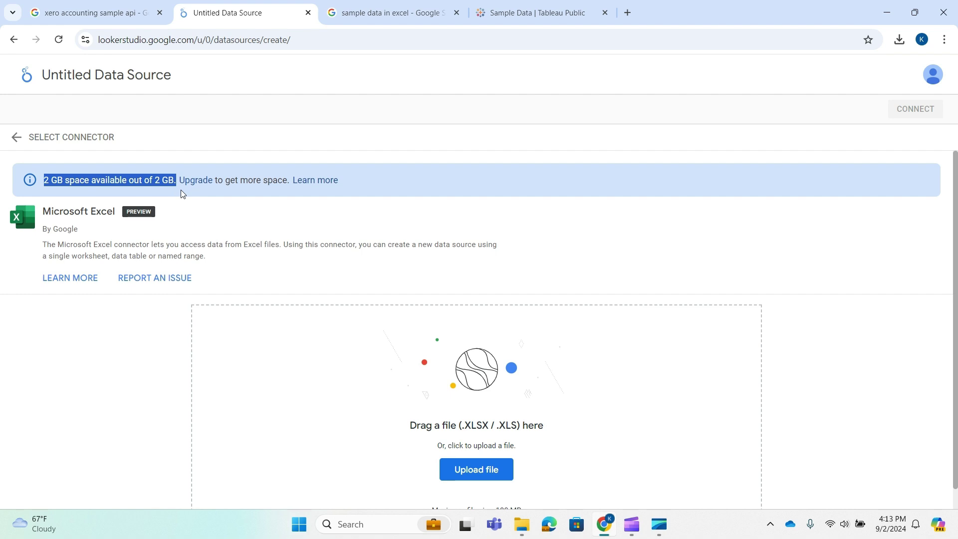
{"action": "left_click_drag", "start_coordinate": [180, 190], "coordinate": [173, 189]}
{"action": "left_click", "coordinate": [180, 217]}
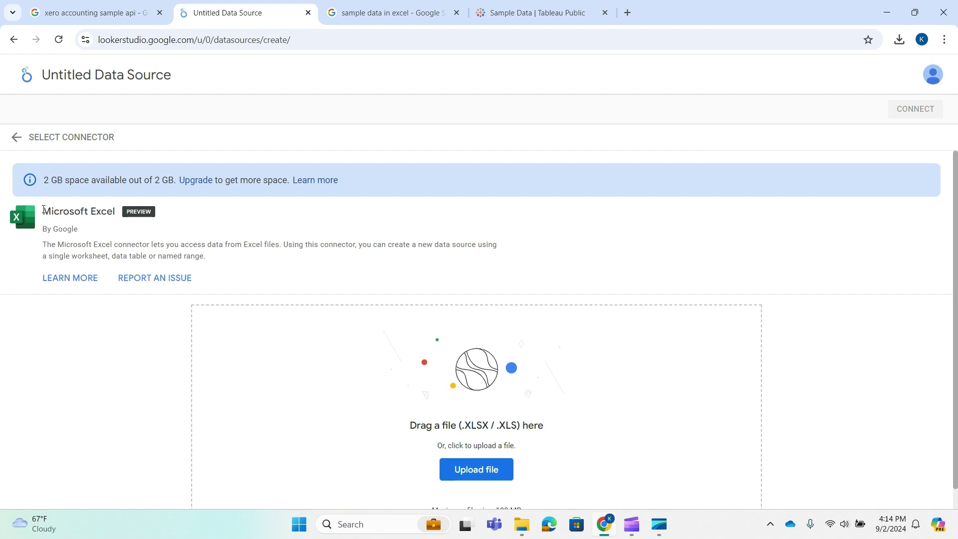
{"action": "left_click_drag", "start_coordinate": [44, 209], "coordinate": [115, 212]}
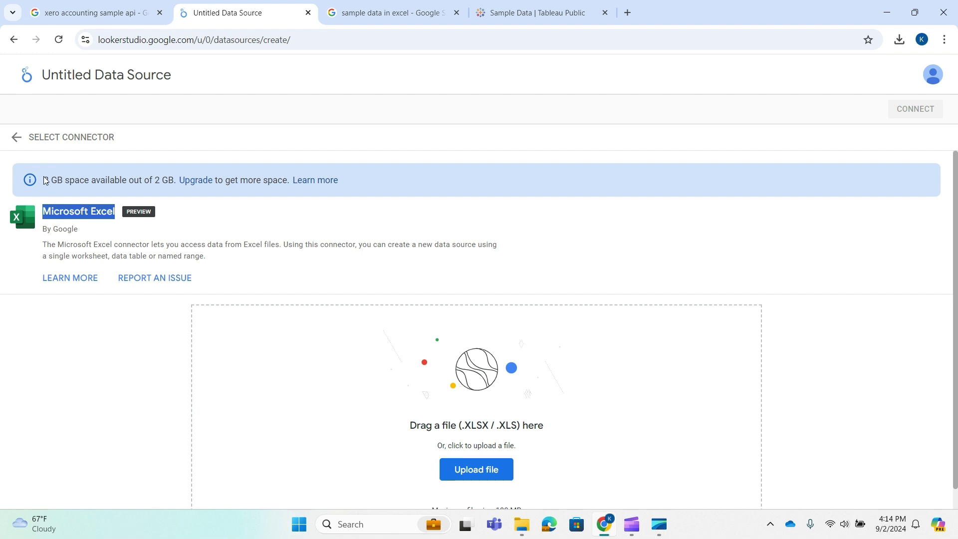
{"action": "left_click_drag", "start_coordinate": [44, 180], "coordinate": [66, 182]}
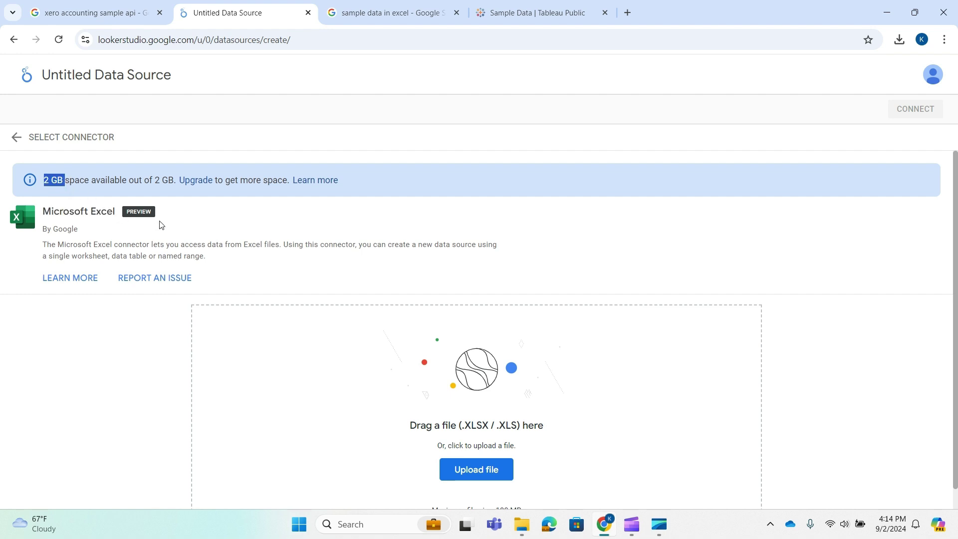
{"action": "left_click", "coordinate": [184, 229]}
- View the Excel connector's help article and its issue-reporting page, and return to the untitled data source
{"action": "left_click", "coordinate": [73, 284]}
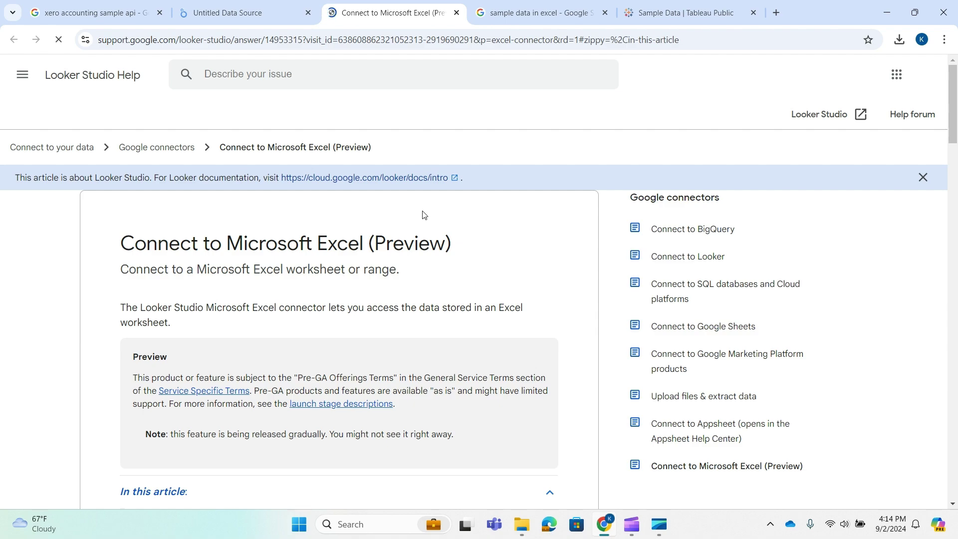
{"action": "scroll", "coordinate": [425, 214], "scroll_direction": "down", "scroll_amount": 15}
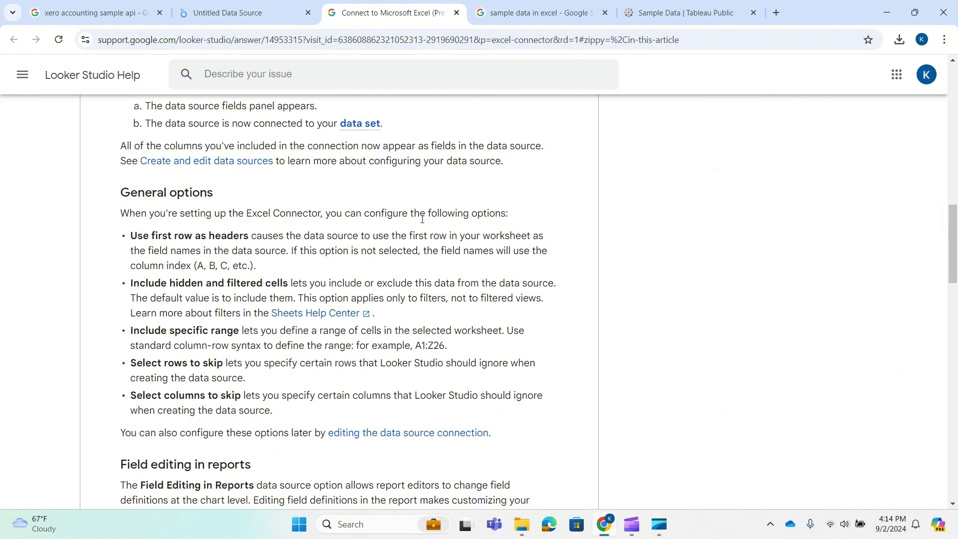
{"action": "left_click", "coordinate": [265, 13]}
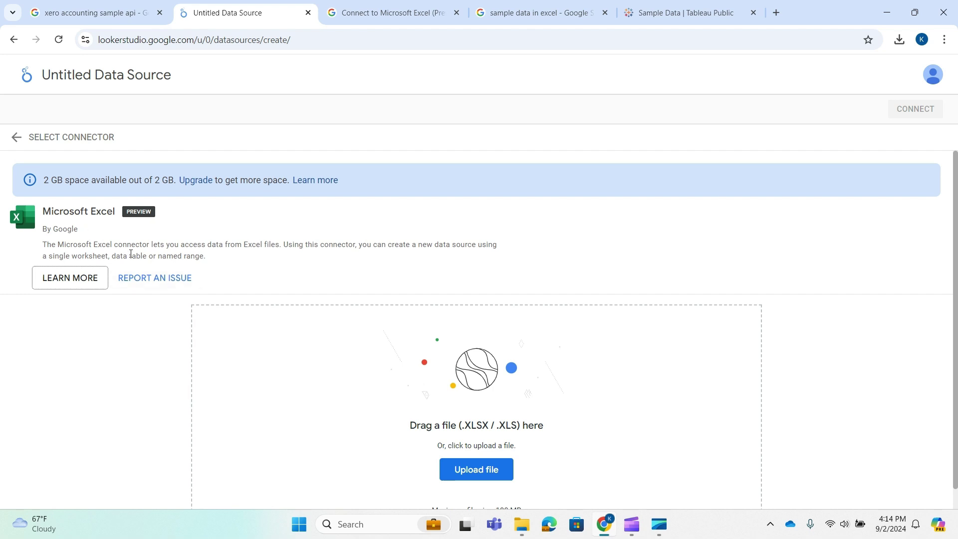
{"action": "left_click", "coordinate": [163, 286]}
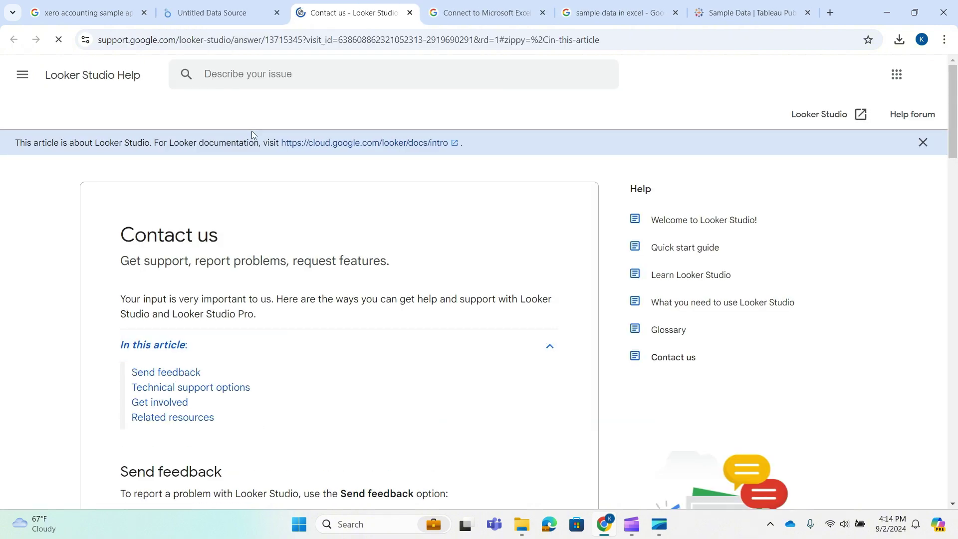
{"action": "left_click", "coordinate": [241, 20]}
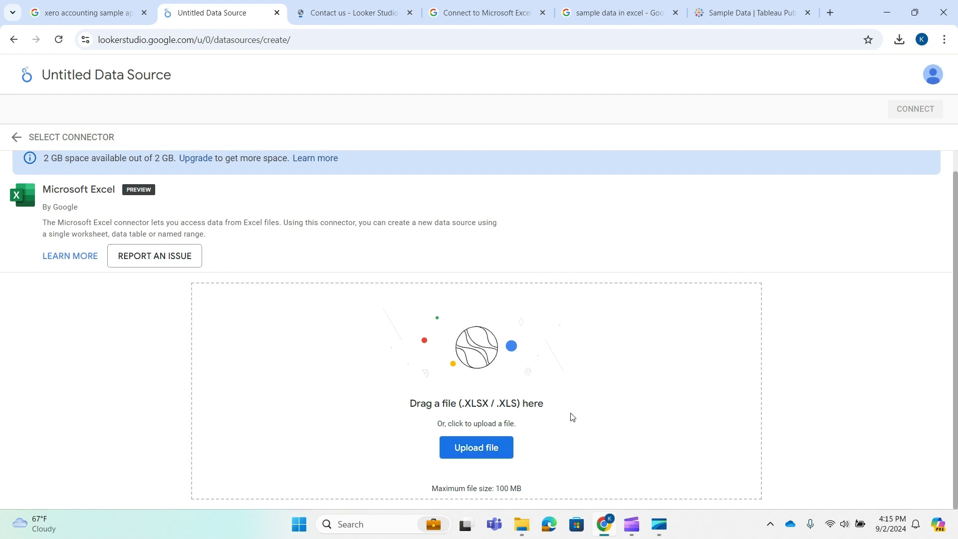
- Upload the superstore Excel file from the Sample dataset folder to the connector
{"action": "mouse_move", "coordinate": [527, 528]}
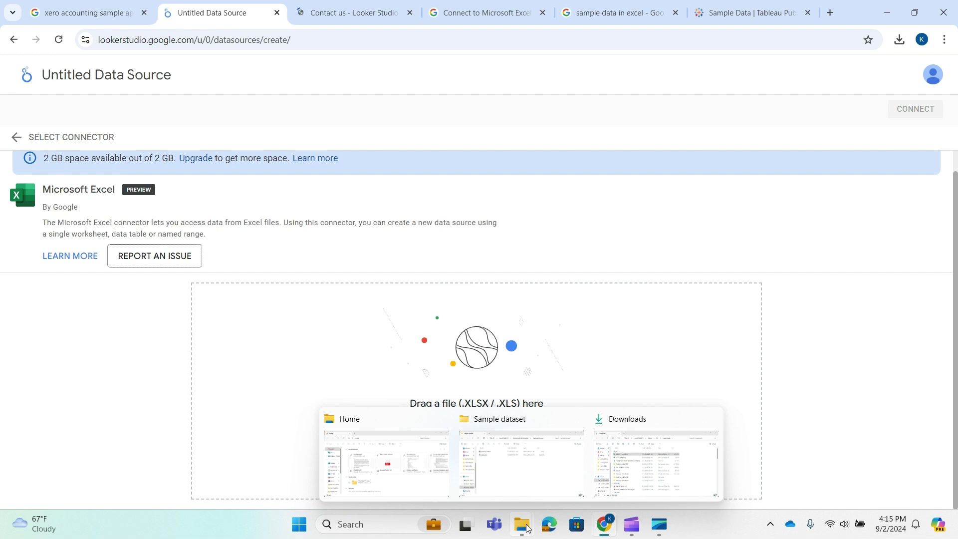
{"action": "left_click", "coordinate": [547, 460]}
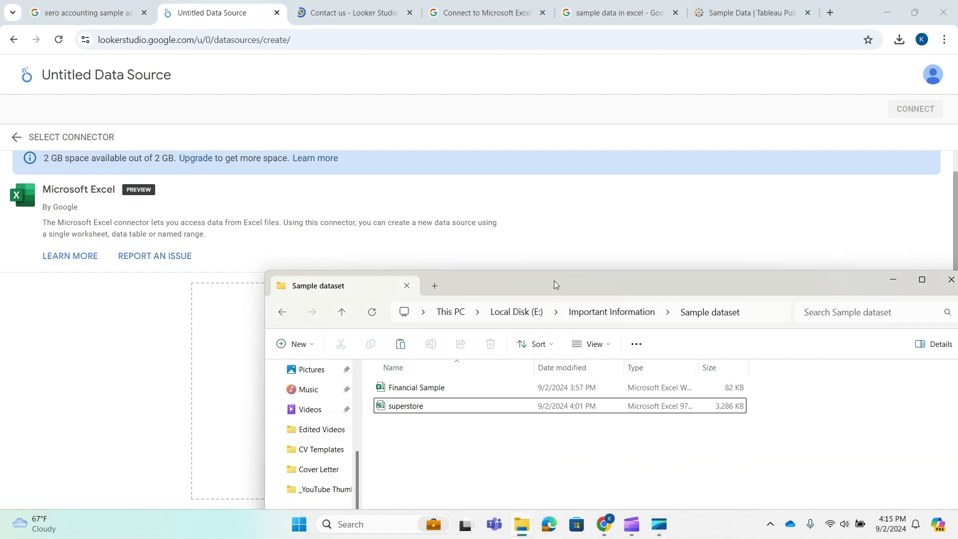
{"action": "left_click_drag", "start_coordinate": [554, 281], "coordinate": [747, 110]}
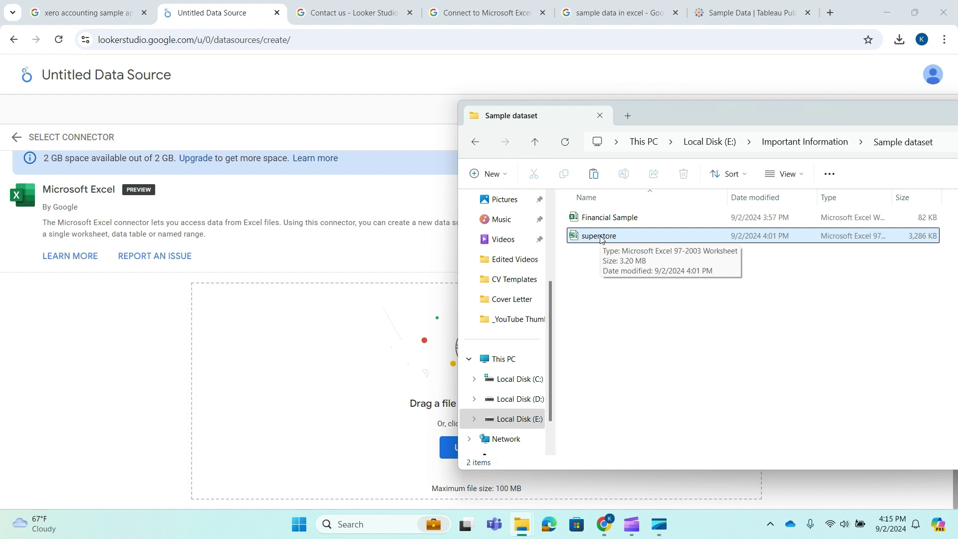
{"action": "left_click_drag", "start_coordinate": [601, 239], "coordinate": [381, 424]}
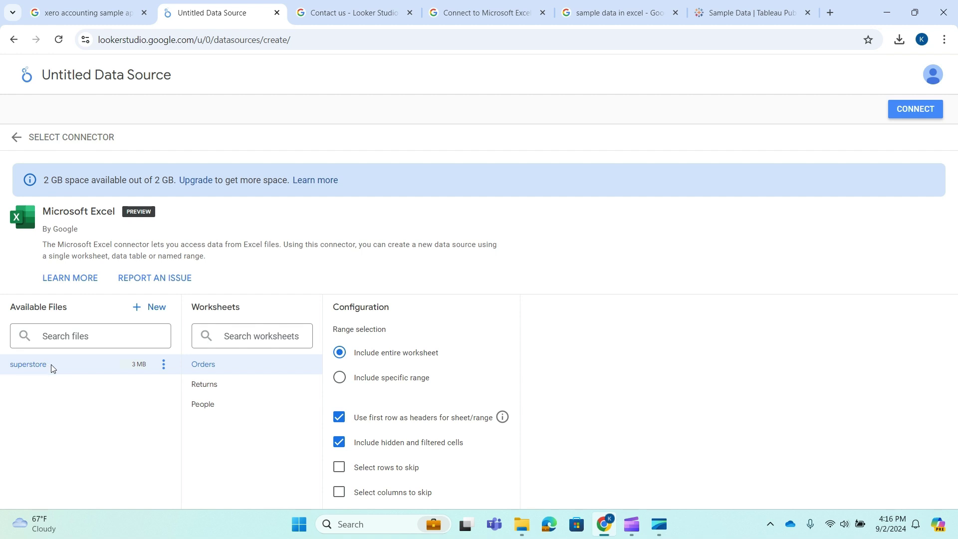
- Look through the superstore file's worksheets by selecting Returns and People in turn, and reselect Orders
{"action": "left_click_drag", "start_coordinate": [50, 364], "coordinate": [9, 371]}
{"action": "left_click_drag", "start_coordinate": [192, 307], "coordinate": [241, 311]}
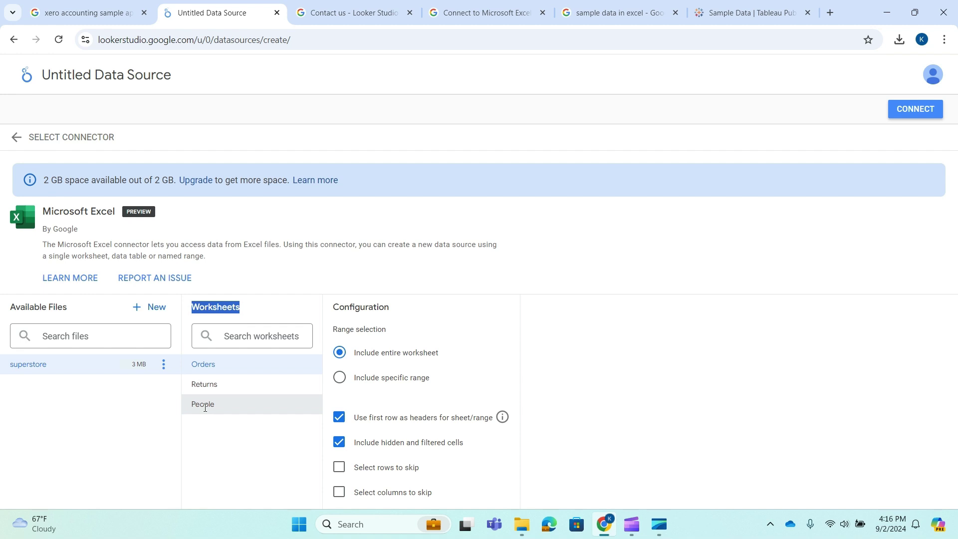
{"action": "left_click", "coordinate": [216, 384]}
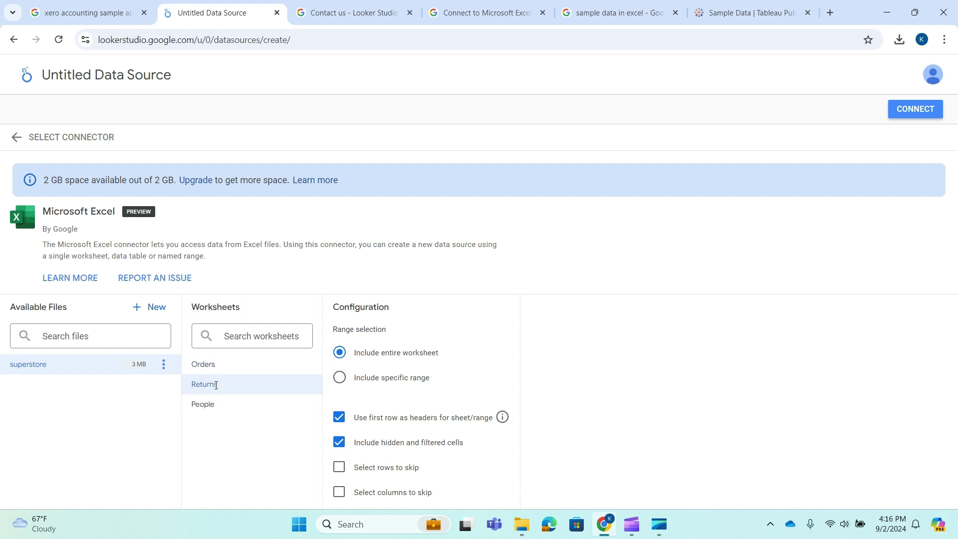
{"action": "left_click", "coordinate": [219, 404]}
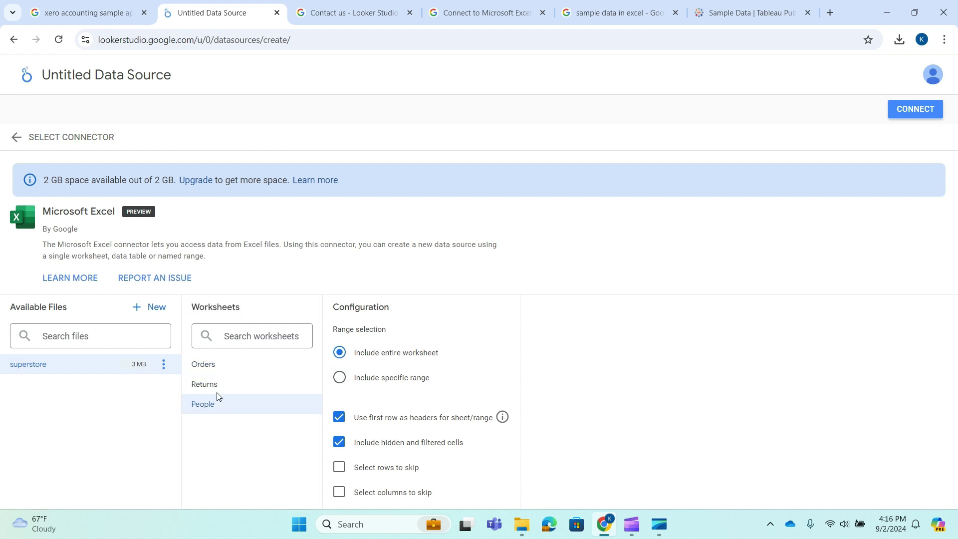
{"action": "left_click", "coordinate": [223, 370]}
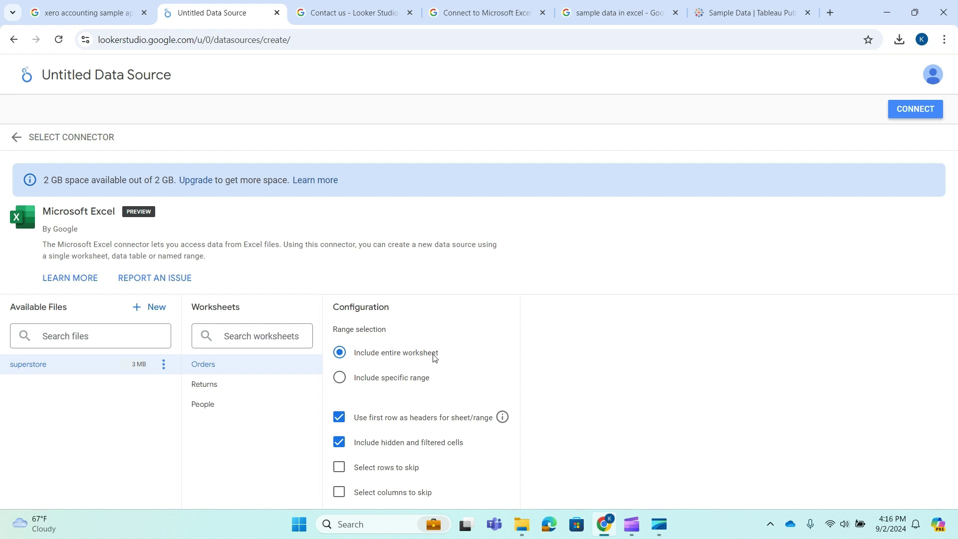
- Try the specific range option, return to including the entire worksheet, and view the requirements for first-row headers
{"action": "left_click", "coordinate": [340, 378]}
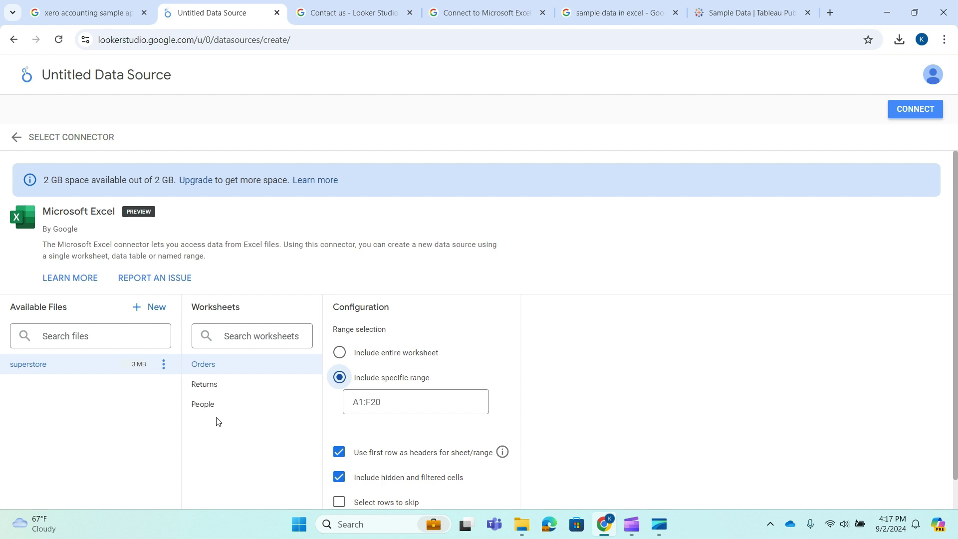
{"action": "left_click", "coordinate": [339, 353]}
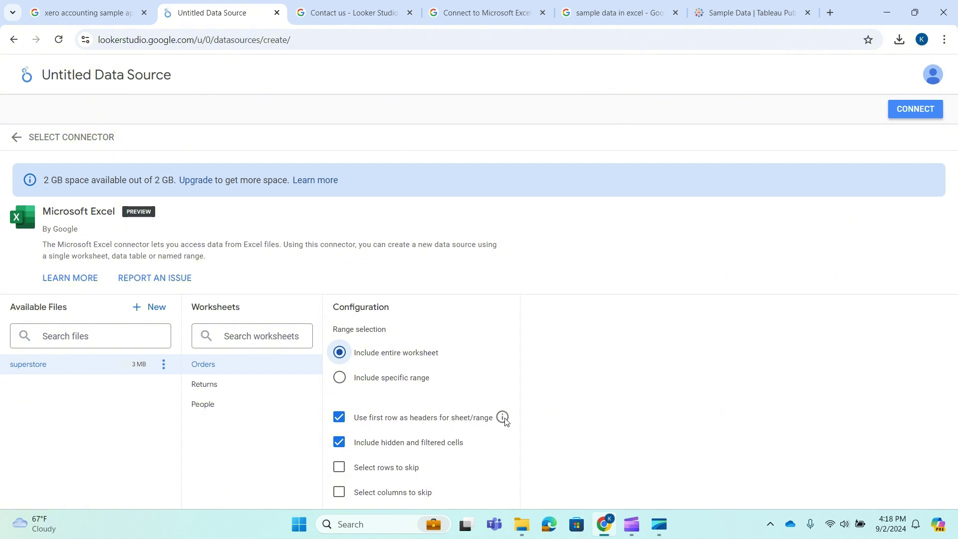
{"action": "mouse_move", "coordinate": [505, 419]}
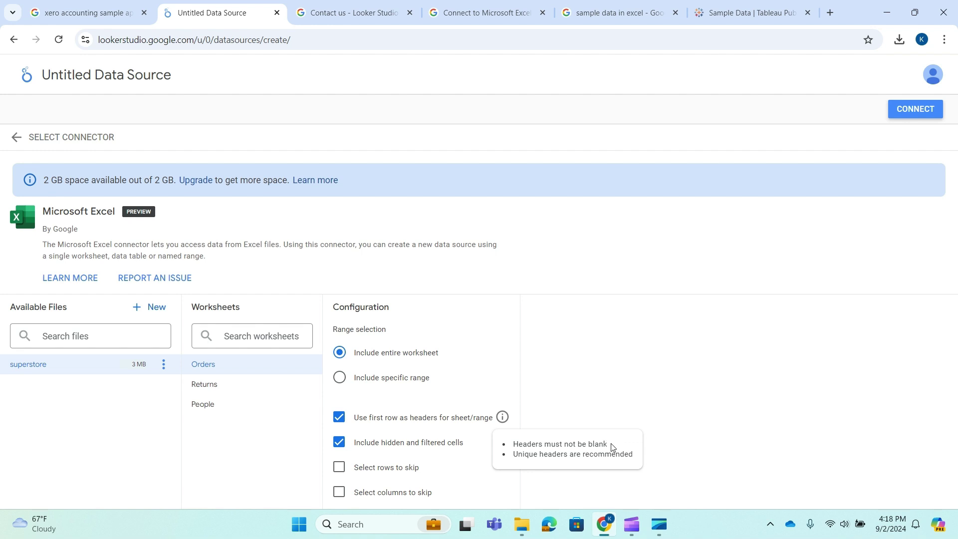
{"action": "left_click_drag", "start_coordinate": [607, 444], "coordinate": [589, 454]}
{"action": "left_click", "coordinate": [595, 442]}
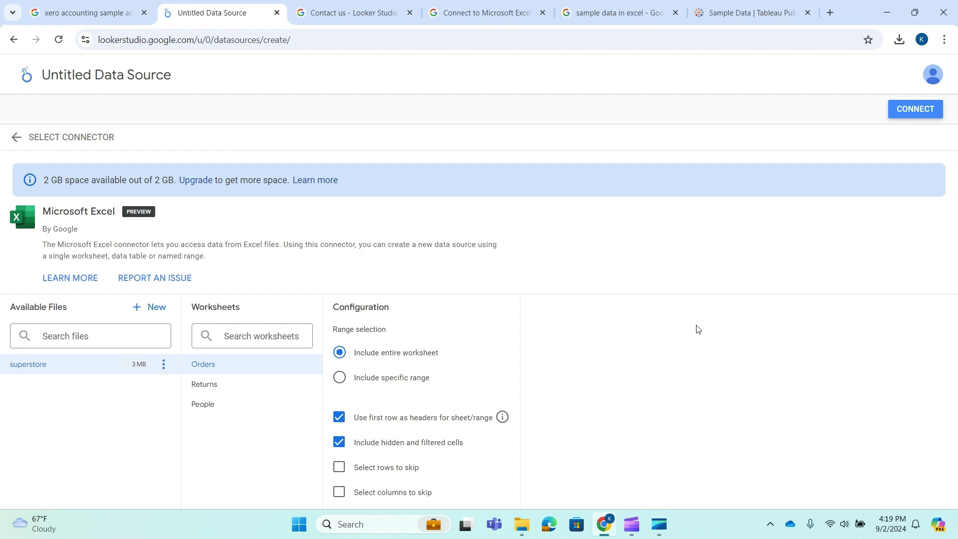
- Connect the superstore file's Orders worksheet as the data source and look through its field list
{"action": "left_click", "coordinate": [931, 112]}
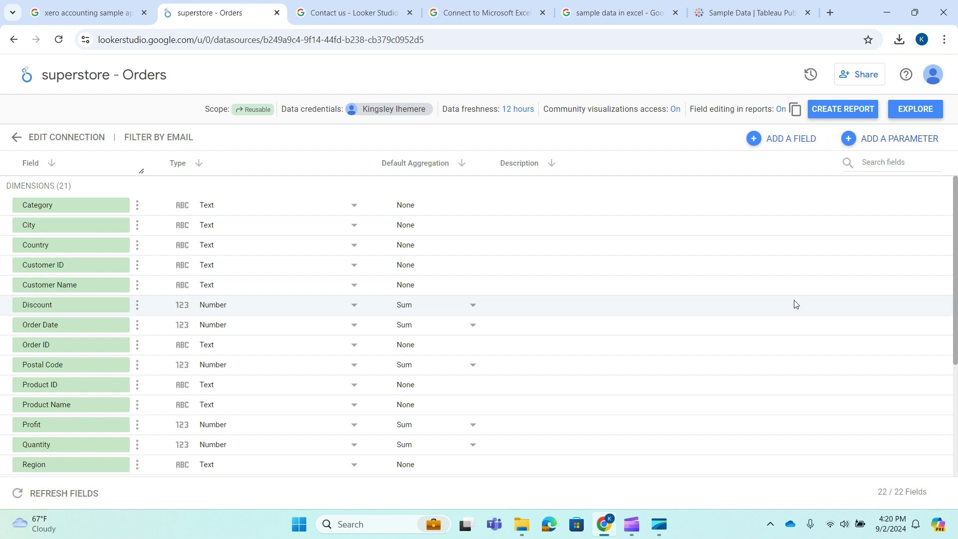
{"action": "scroll", "coordinate": [796, 304], "scroll_direction": "down", "scroll_amount": 4}
{"action": "scroll", "coordinate": [796, 304], "scroll_direction": "up", "scroll_amount": 4}
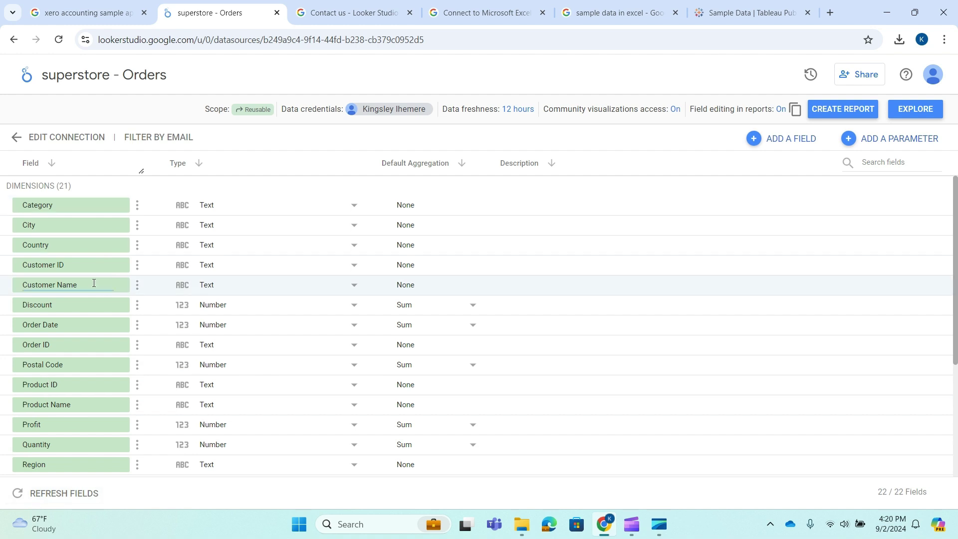
{"action": "scroll", "coordinate": [87, 270], "scroll_direction": "down", "scroll_amount": 4}
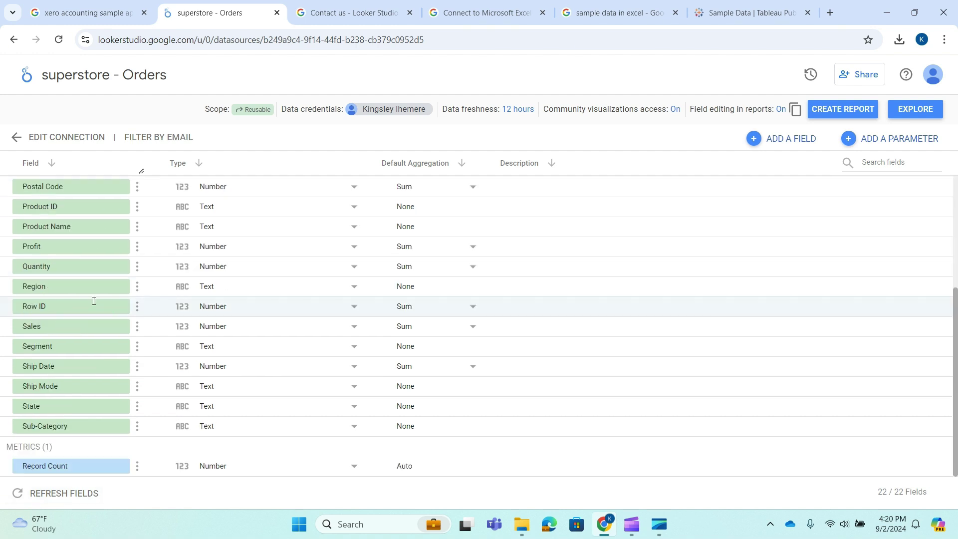
{"action": "scroll", "coordinate": [94, 301], "scroll_direction": "up", "scroll_amount": 4}
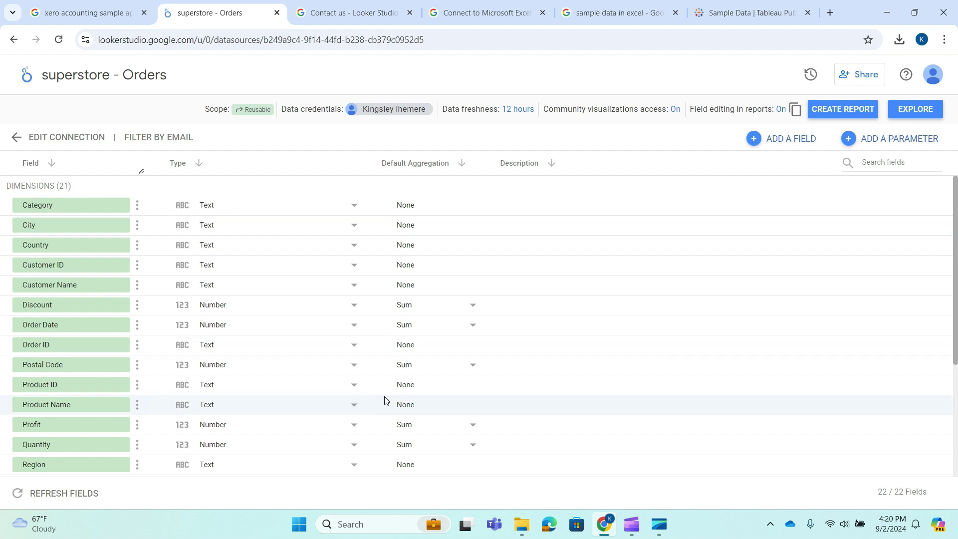
- Open the superstore workbook from the Sample dataset folder in Excel to compare it with the data source's fields
{"action": "scroll", "coordinate": [270, 449], "scroll_direction": "down", "scroll_amount": 4}
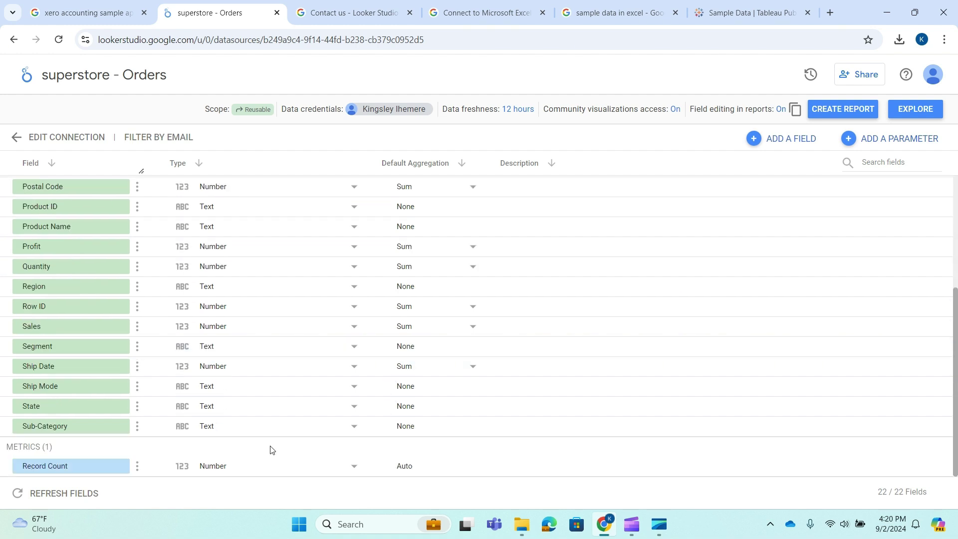
{"action": "mouse_move", "coordinate": [523, 528]}
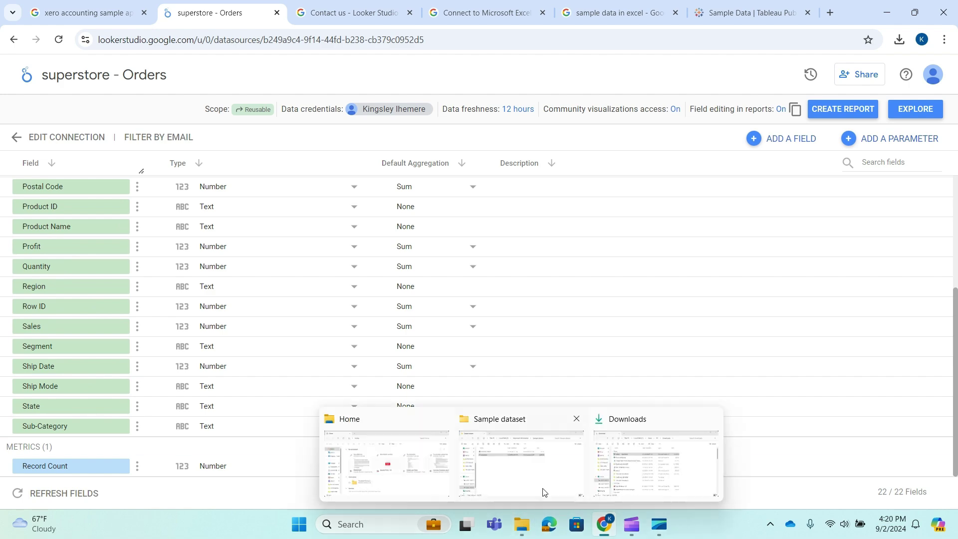
{"action": "left_click", "coordinate": [543, 481]}
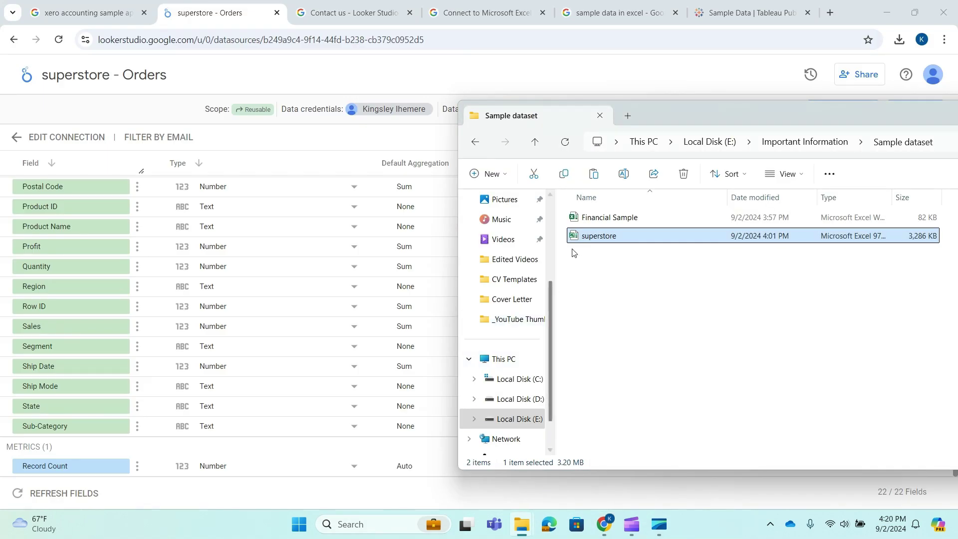
{"action": "double_click", "coordinate": [621, 237]}
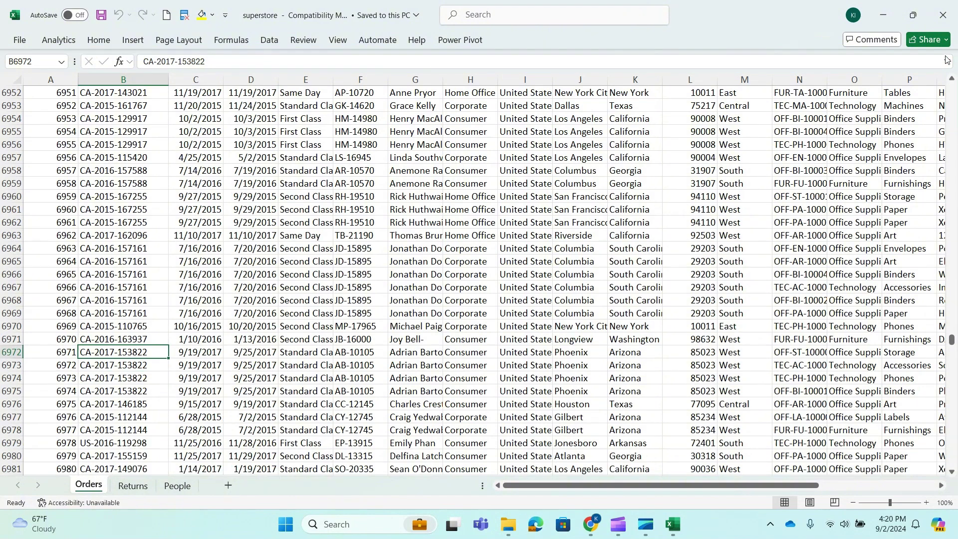
{"action": "left_click", "coordinate": [942, 59]}
- Select the Orders worksheet's header row from Row ID through Profit and look over its column names
{"action": "left_click", "coordinate": [31, 92]}
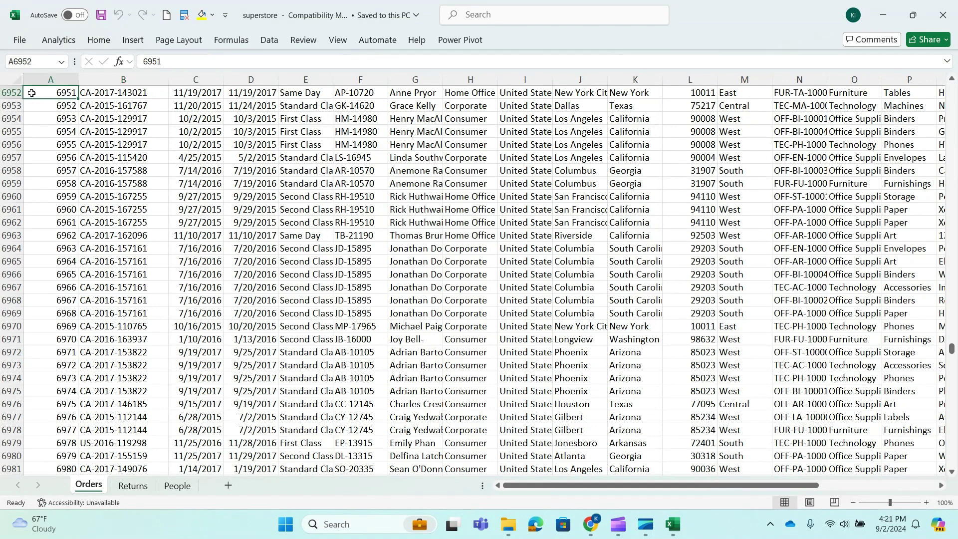
{"action": "key", "text": "ctrl+Up"}
{"action": "key", "text": "ctrl+shift+Right"}
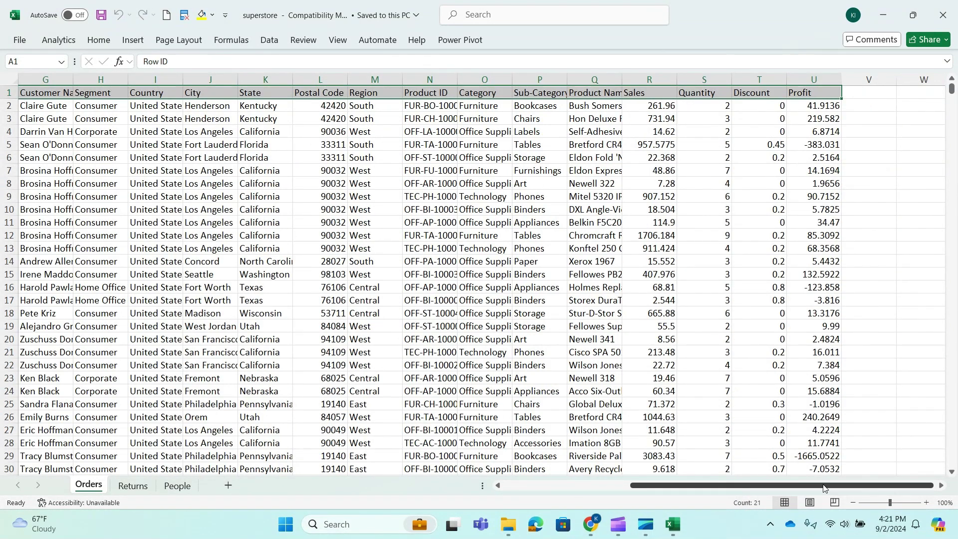
{"action": "left_click_drag", "start_coordinate": [825, 484], "coordinate": [698, 485]}
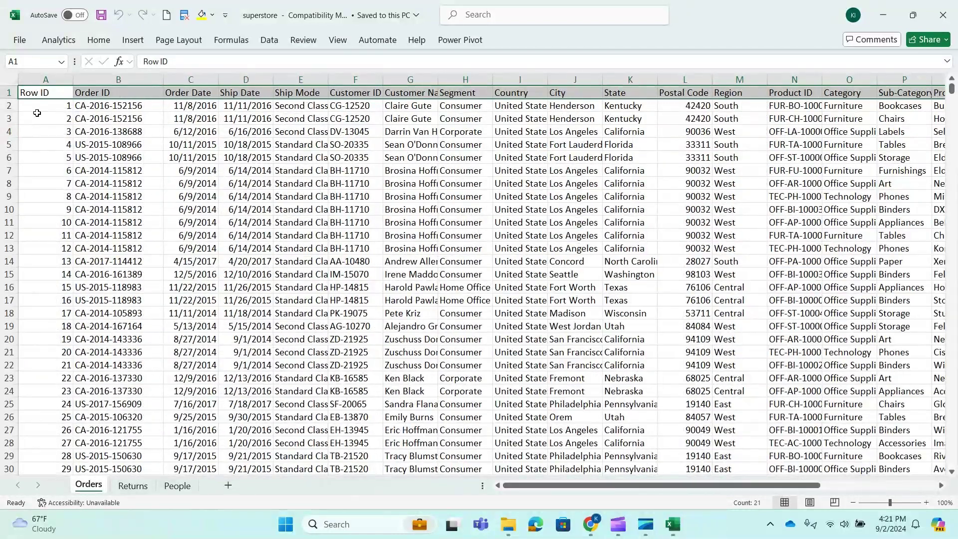
- Switch back to Looker Studio, highlight the Dimensions heading, and review the listed dimensions and metrics against the worksheet's columns
{"action": "key", "text": "alt+Tab"}
{"action": "scroll", "coordinate": [73, 349], "scroll_direction": "up", "scroll_amount": 4}
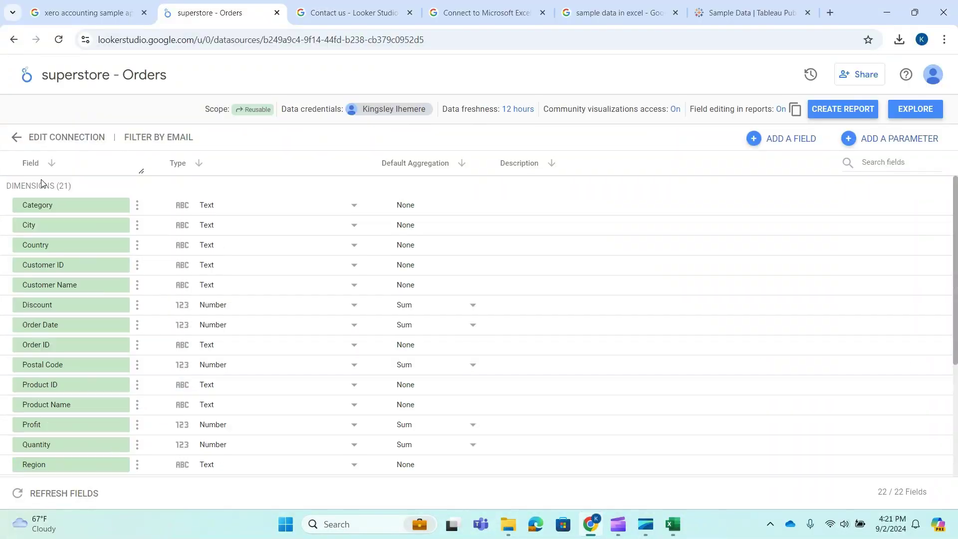
{"action": "left_click_drag", "start_coordinate": [79, 190], "coordinate": [1, 192]}
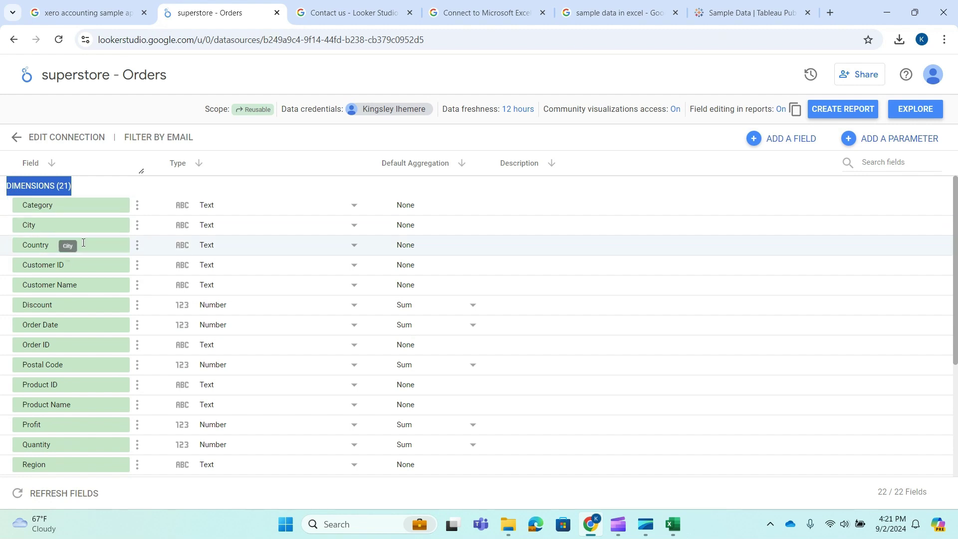
{"action": "scroll", "coordinate": [74, 245], "scroll_direction": "down", "scroll_amount": 4}
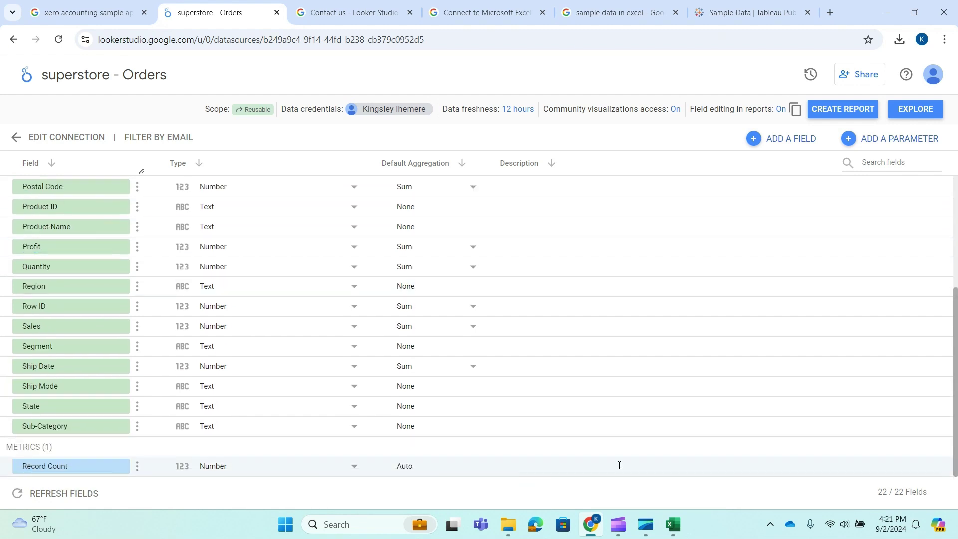